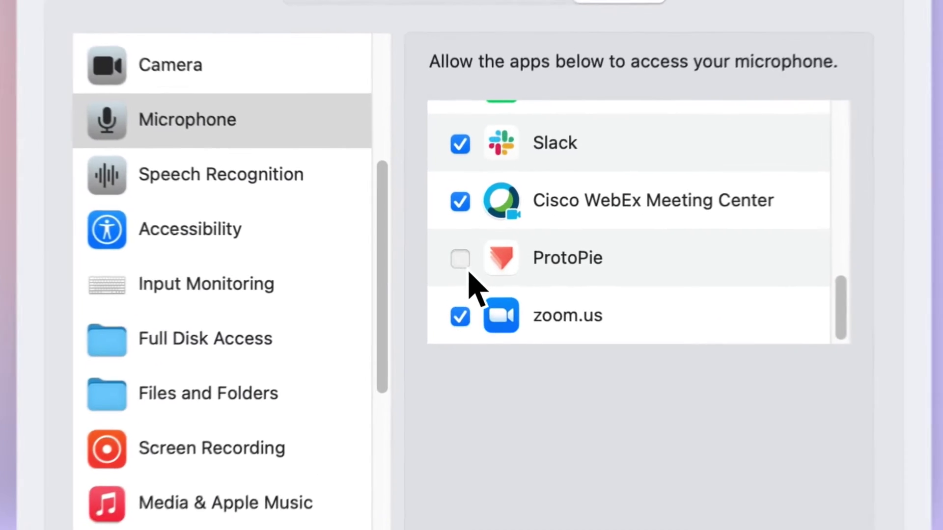
- Grant ProtoPie microphone access in the macOS Microphone privacy list
left_click(464, 258)
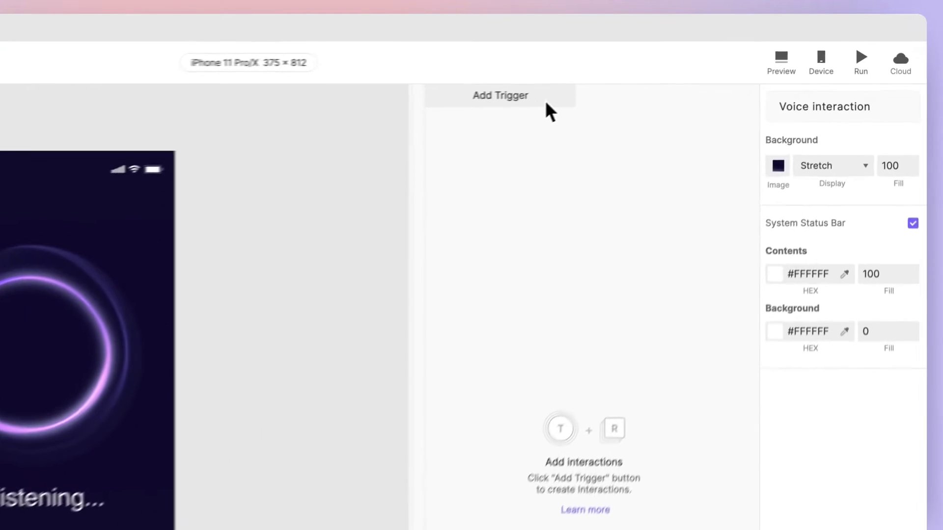
- Add a Start trigger with a Listen response in English (United States)
left_click(688, 67)
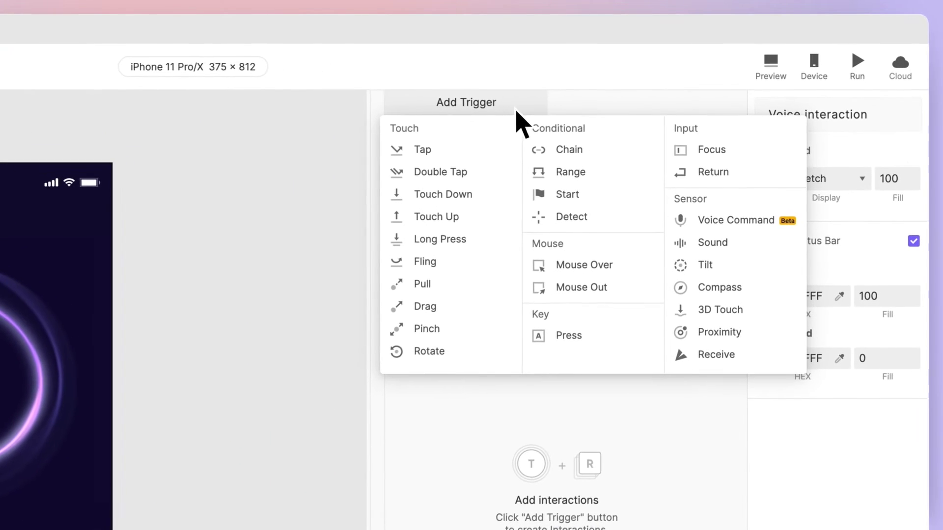
left_click(598, 198)
left_click(521, 130)
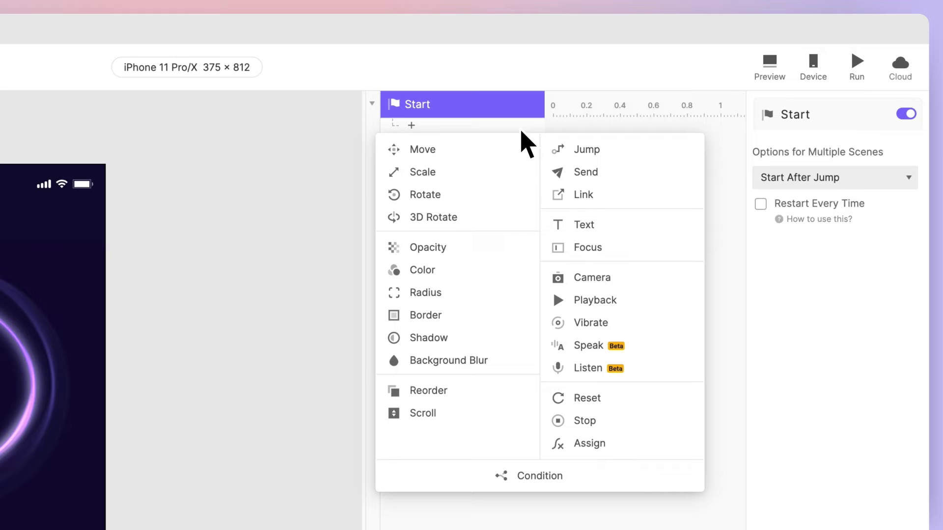
left_click(656, 368)
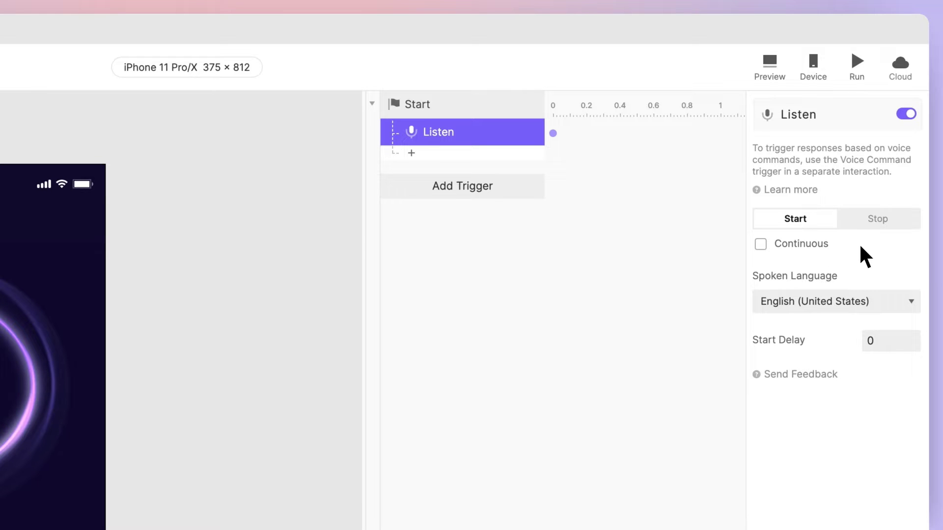
left_click(872, 301)
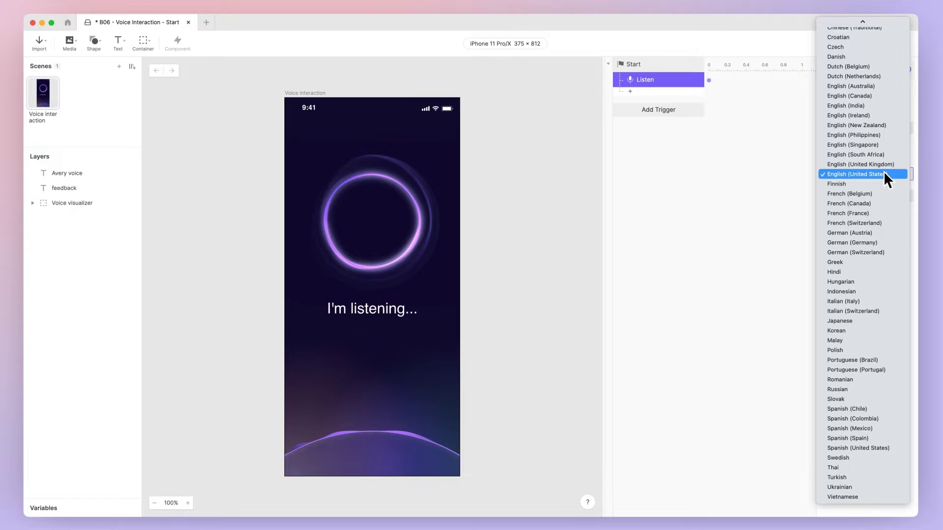
left_click(884, 174)
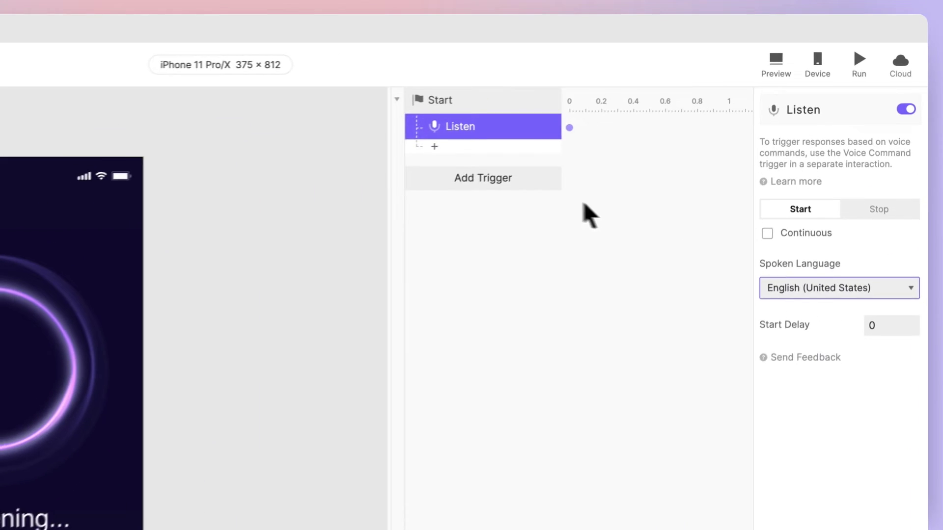
- Add a Voice Command trigger for 'hello Avery', 'hi Avery' and 'greetings Avery'
left_click(690, 112)
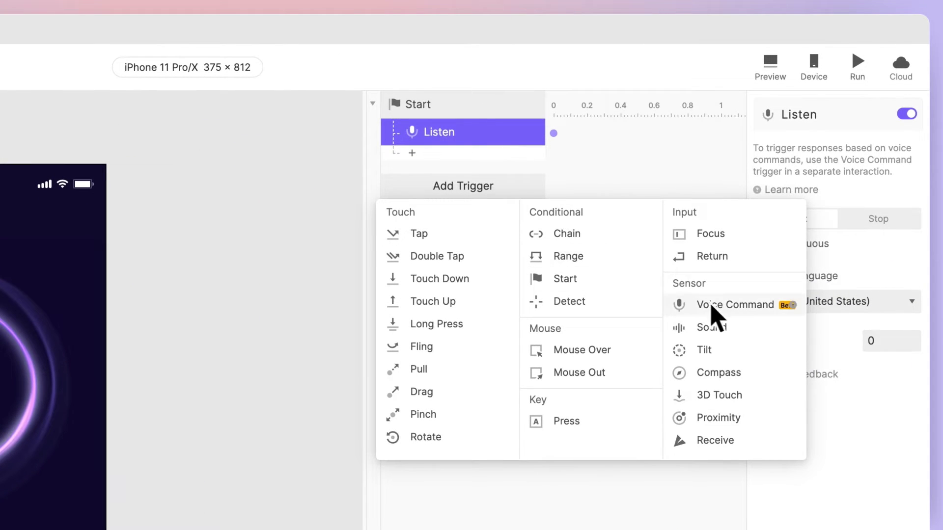
left_click(717, 307)
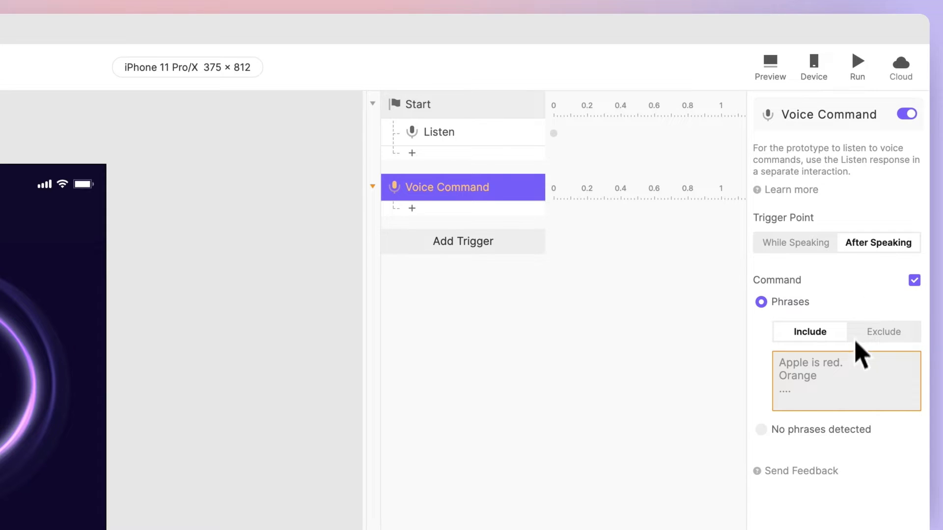
type("hel")
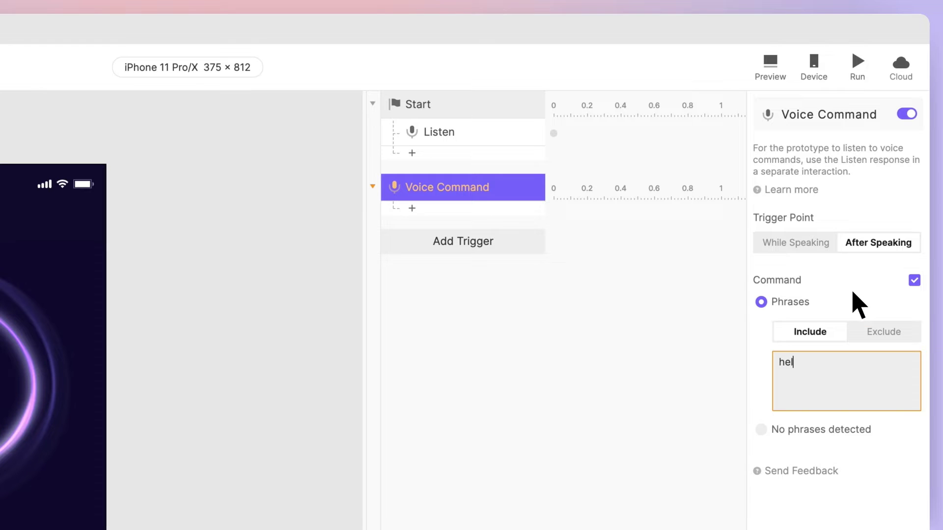
type("lo Avery")
key("Return")
type("greetings Avery")
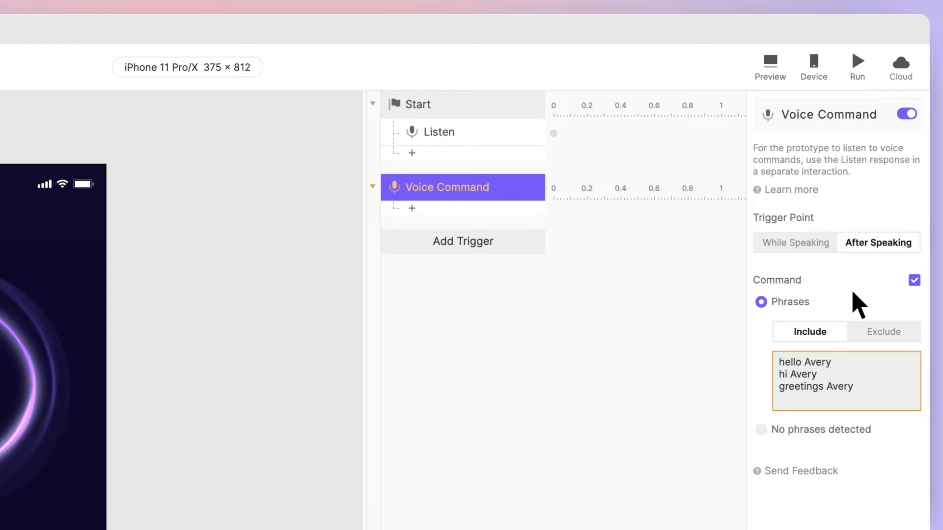
- Add a Speak response saying 'Hi there! Nice to meet you!' and select the text to copy
left_click(530, 212)
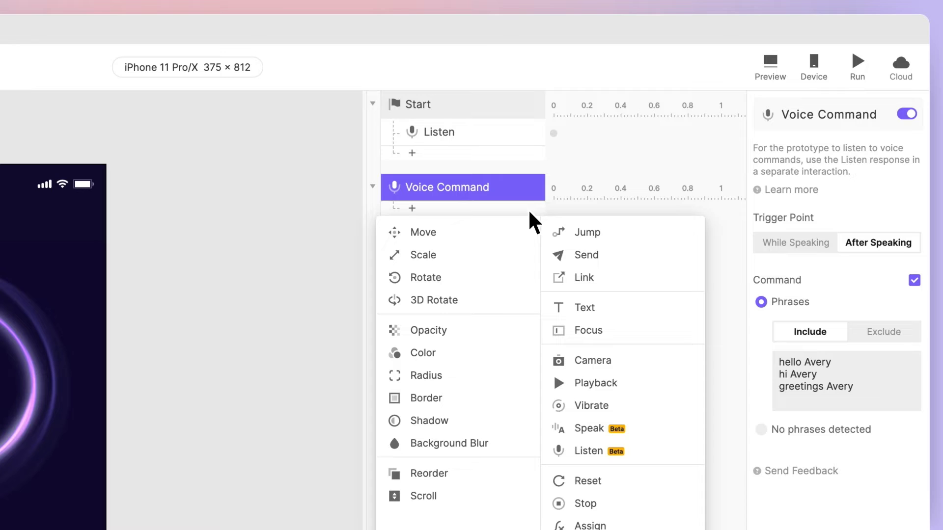
left_click(649, 431)
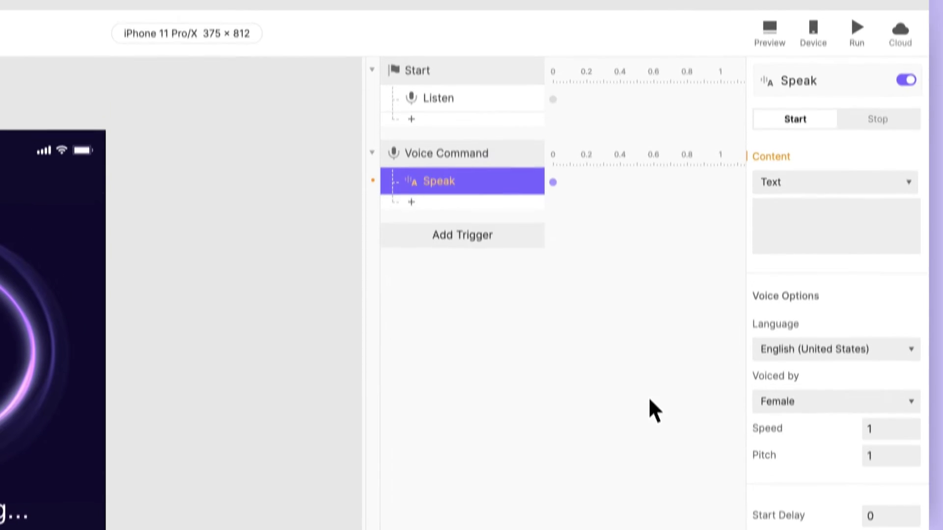
left_click(795, 228)
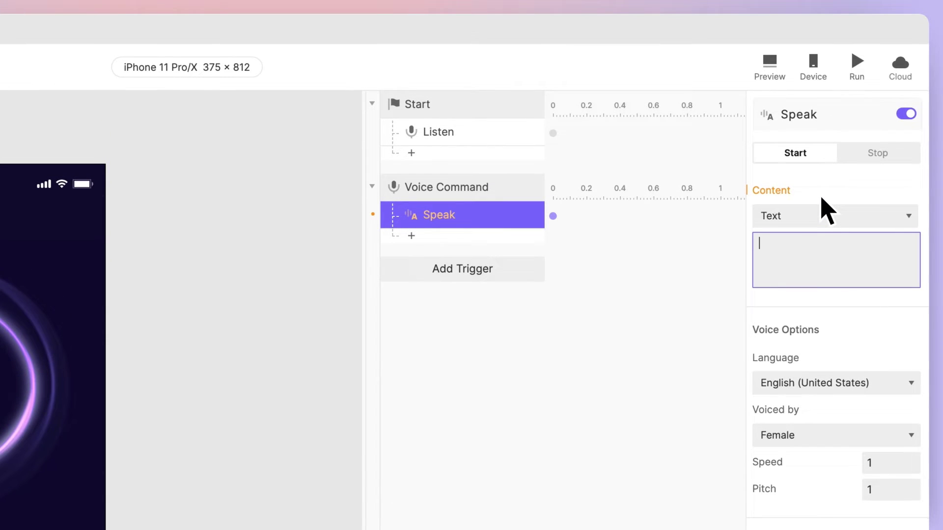
type("Hi there! Nice to meet you!")
key("ctrl+a")
key("super+c")
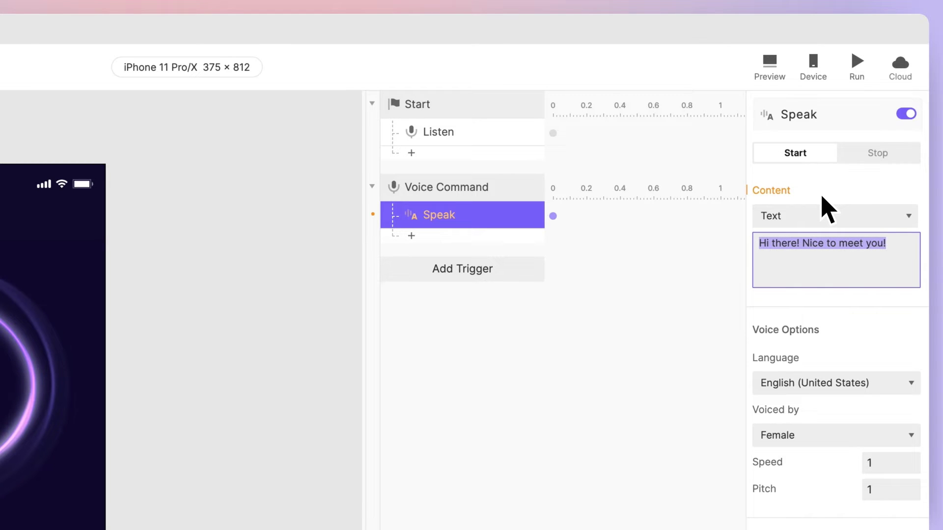
- Add a Text response showing the same reply in the Avery voice layer
left_click(511, 238)
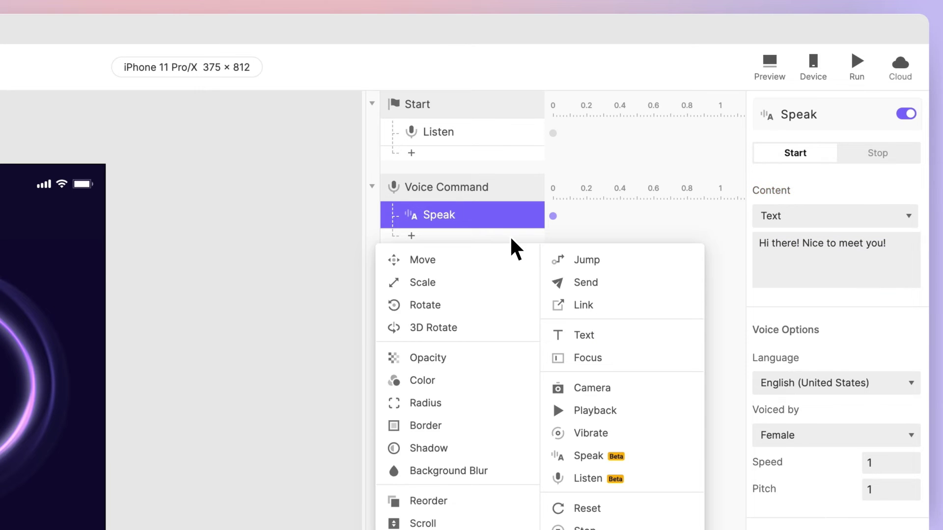
left_click(618, 336)
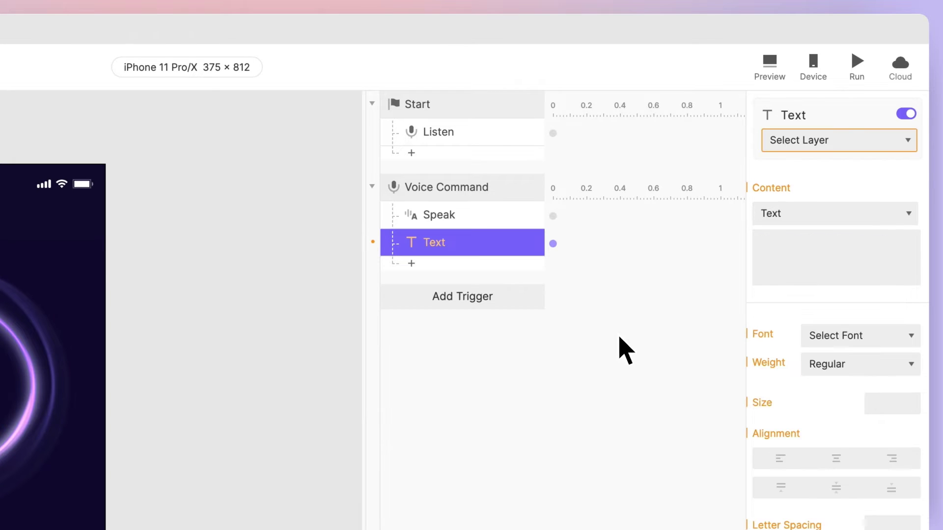
left_click(860, 143)
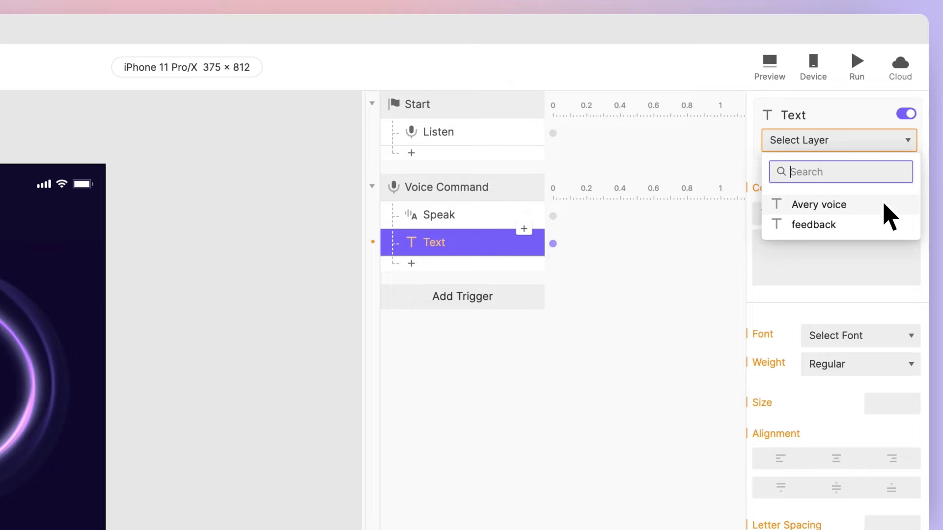
left_click(884, 205)
left_click(871, 255)
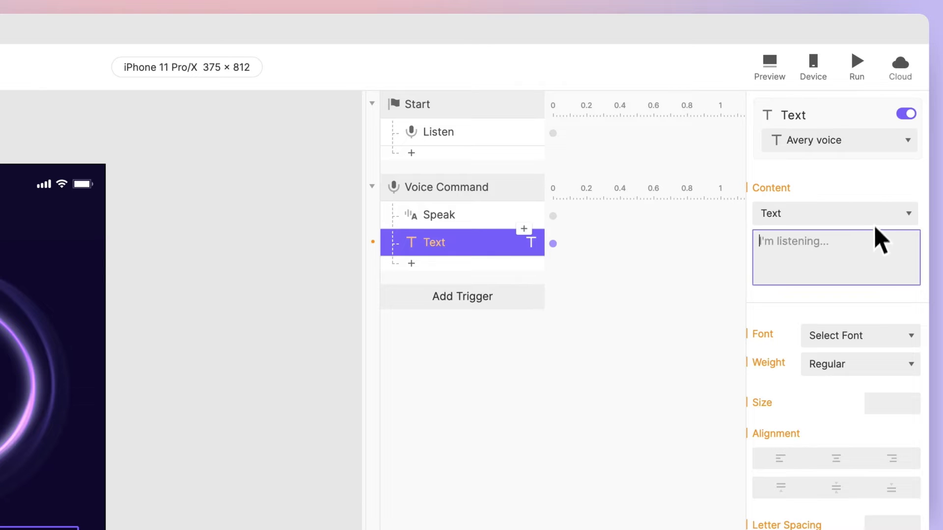
key("super+v")
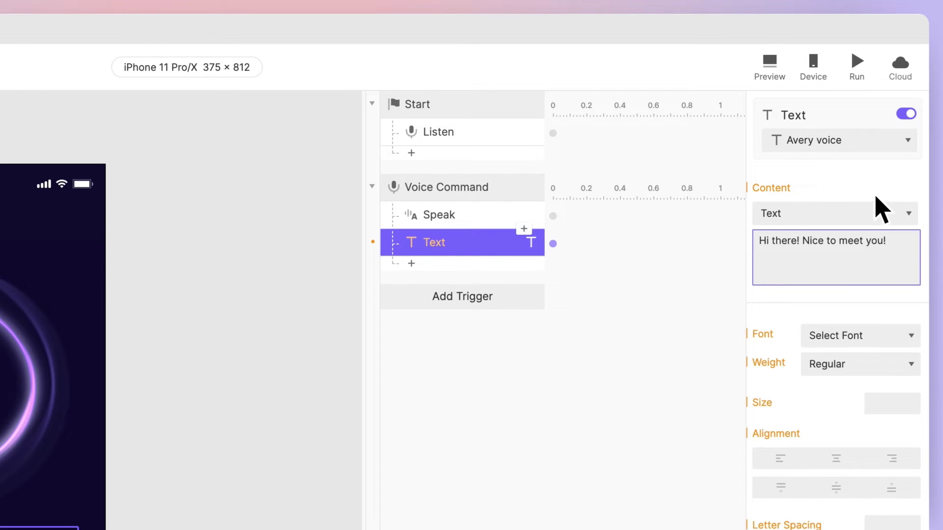
- Preview the prototype, test a spoken greeting, then restart it so it listens again
left_click(772, 74)
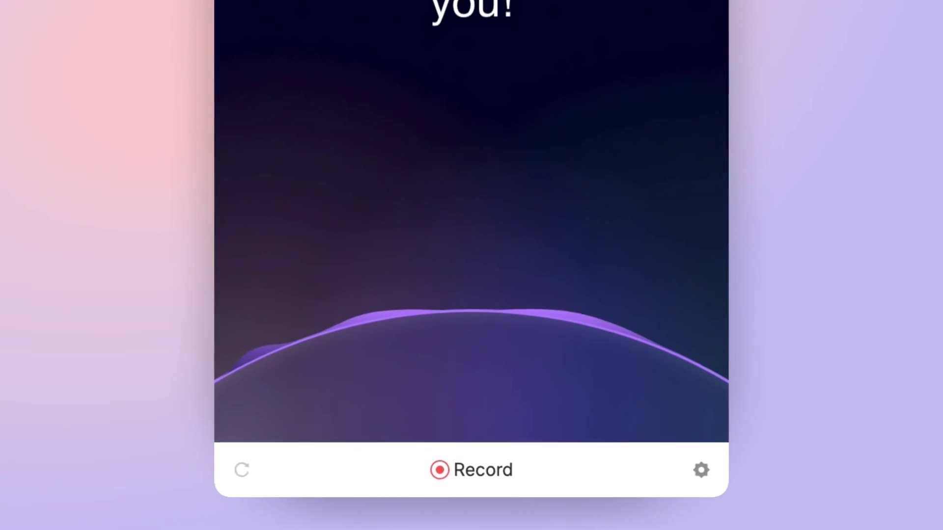
left_click(238, 469)
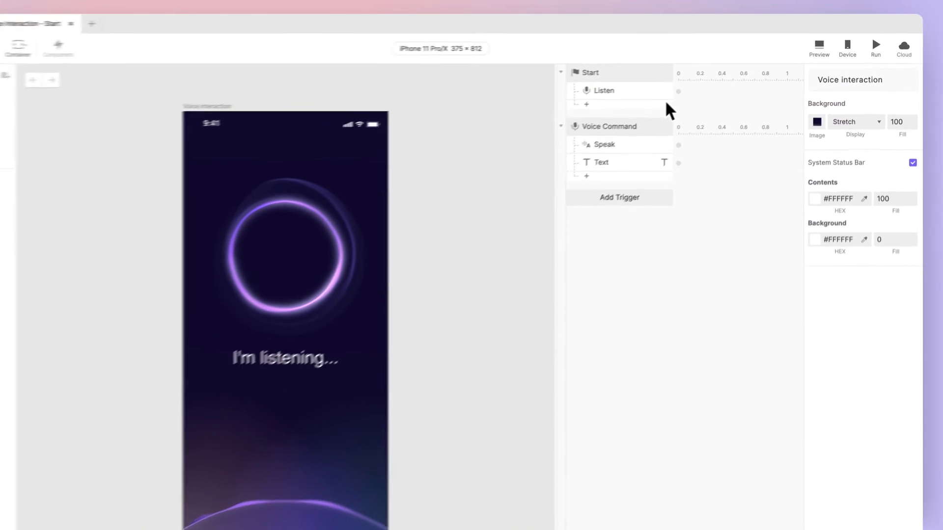
- Make the Listen response continuous and set the voice command to While Speaking
left_click(699, 81)
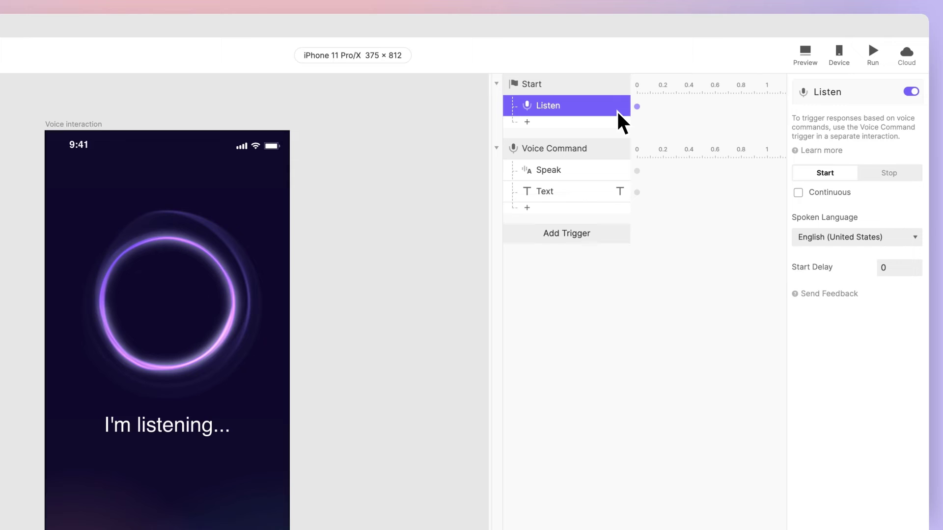
left_click(798, 193)
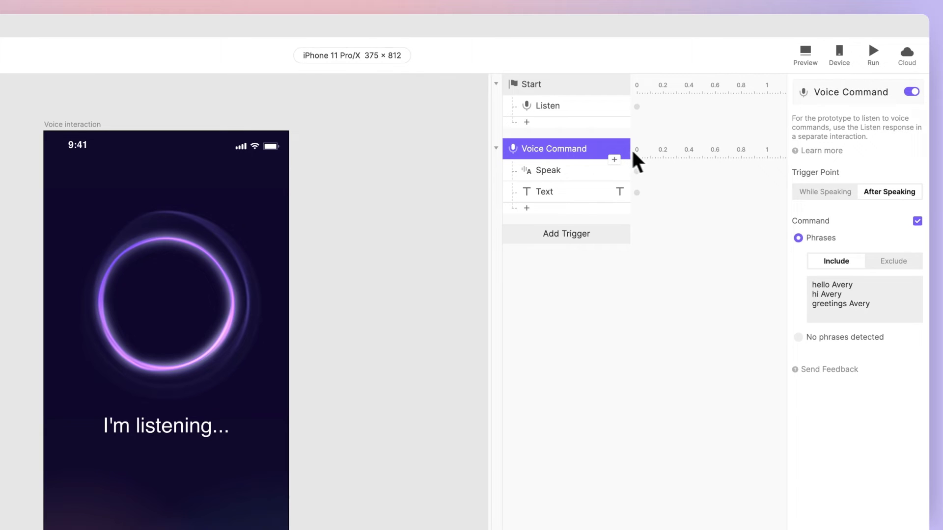
left_click(801, 194)
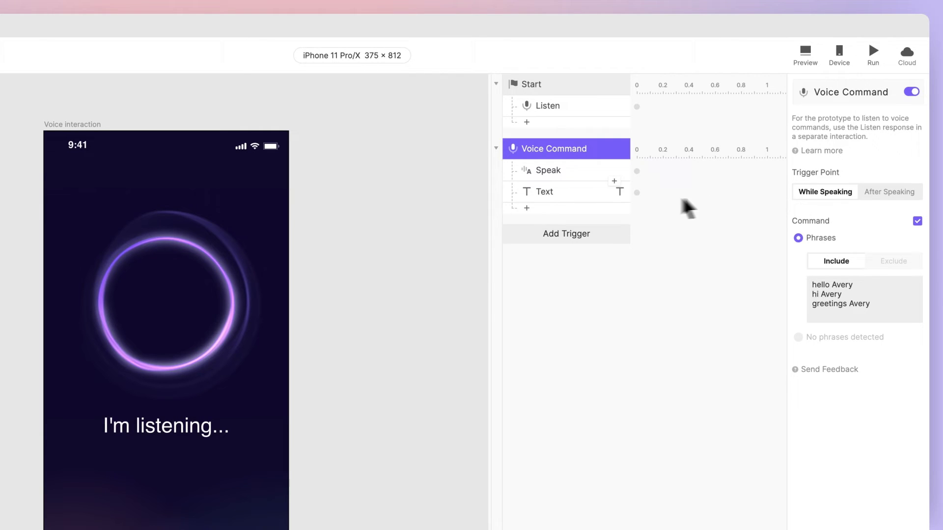
- Add a Listen response set to Stop under the Voice Command
left_click(618, 210)
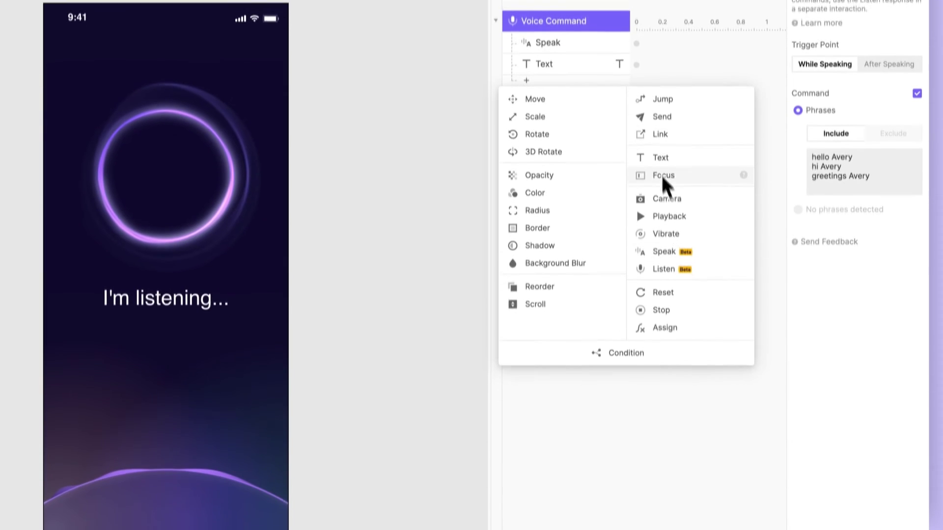
left_click(671, 401)
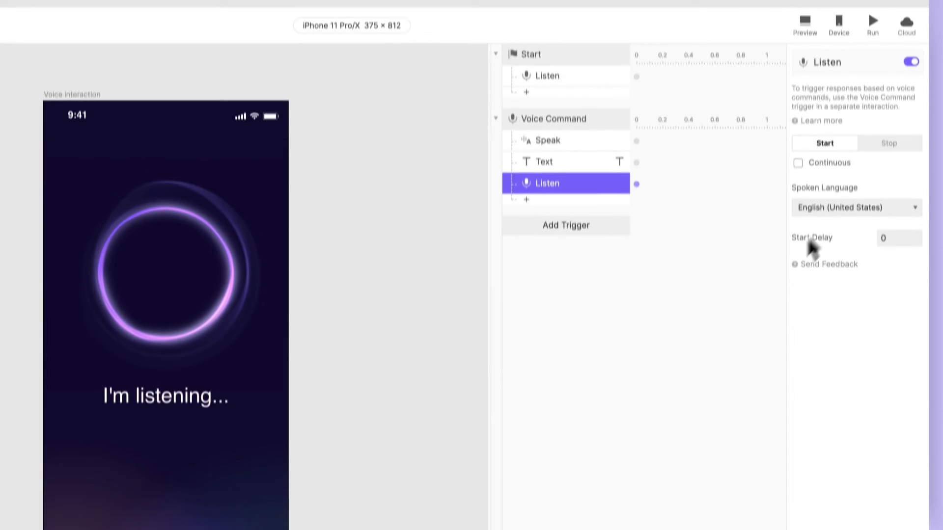
left_click(888, 25)
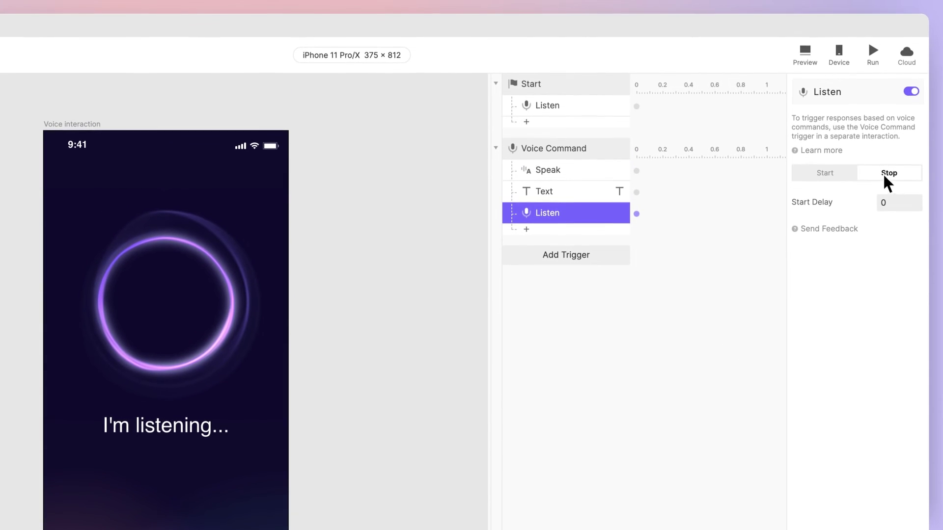
- Preview the prototype and confirm it replies 'Hi there! Nice to meet you!'
left_click(808, 71)
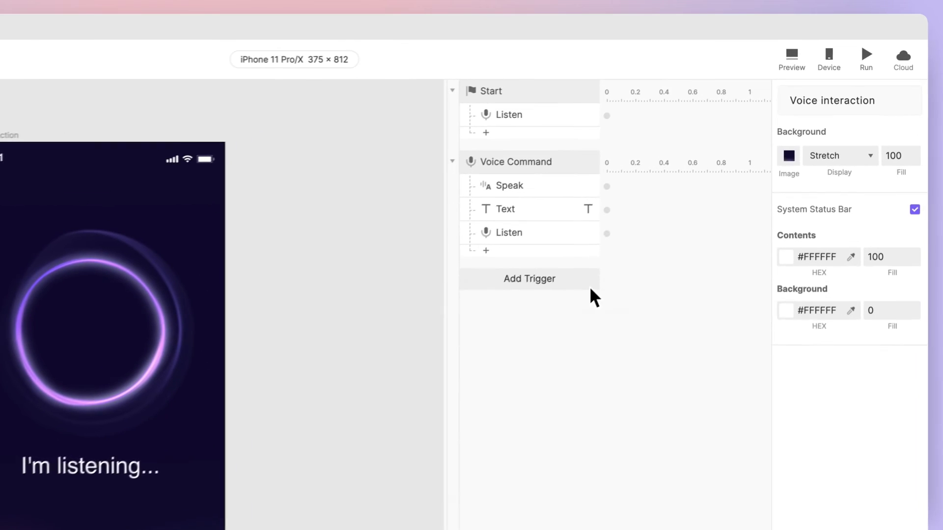
- Add a While Speaking Voice Command trigger that reacts to any speech, with Command unchecked
left_click(697, 189)
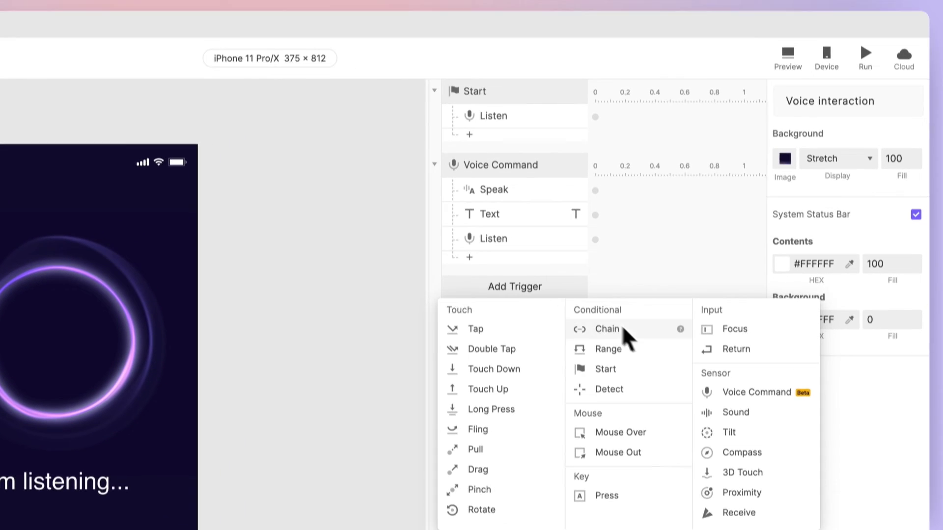
left_click(734, 394)
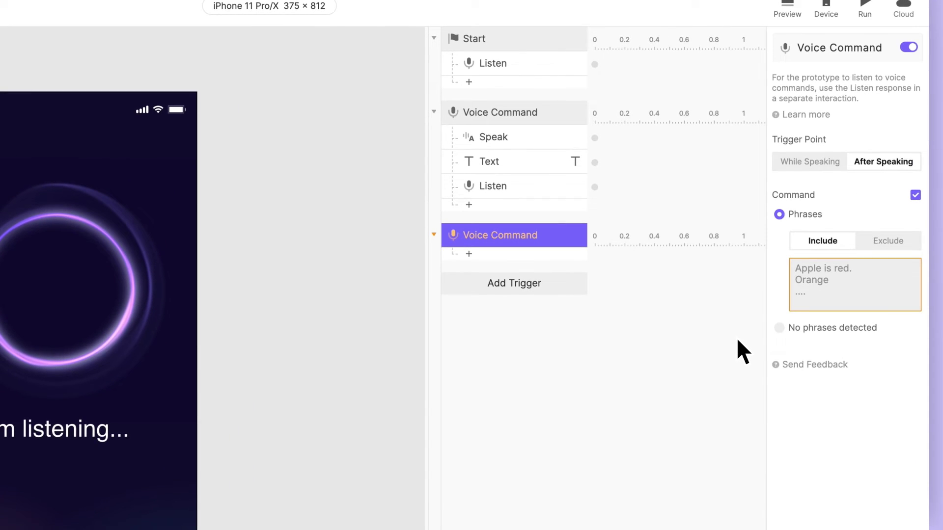
left_click(804, 166)
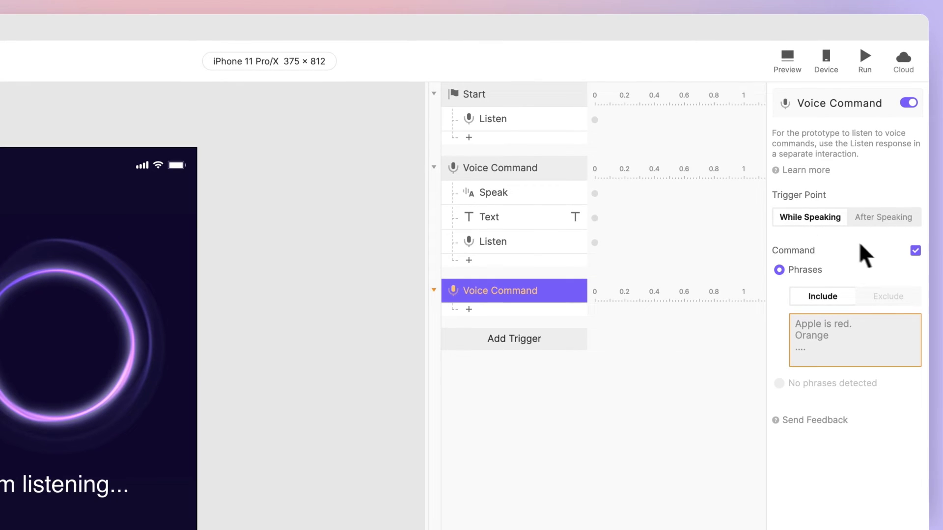
left_click(915, 250)
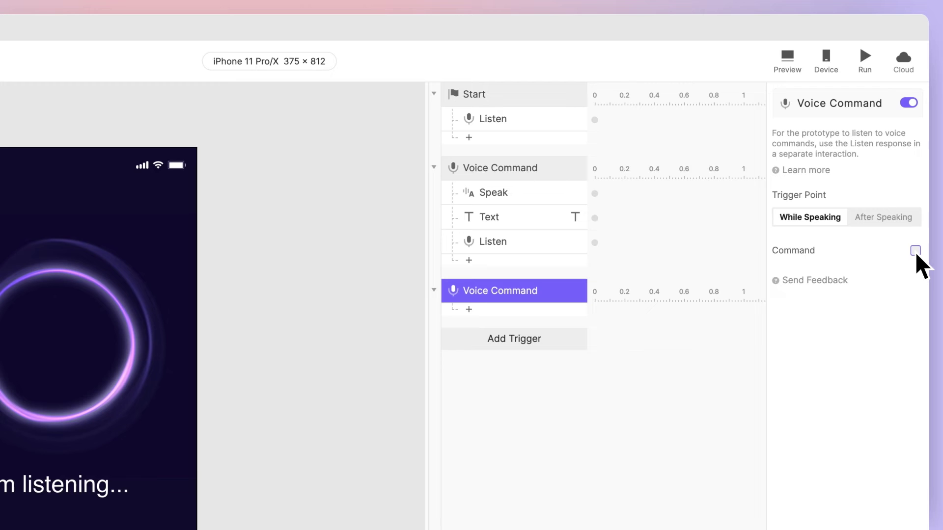
- Add a Text response setting the feedback layer to the formula $voiceTranscript
left_click(582, 315)
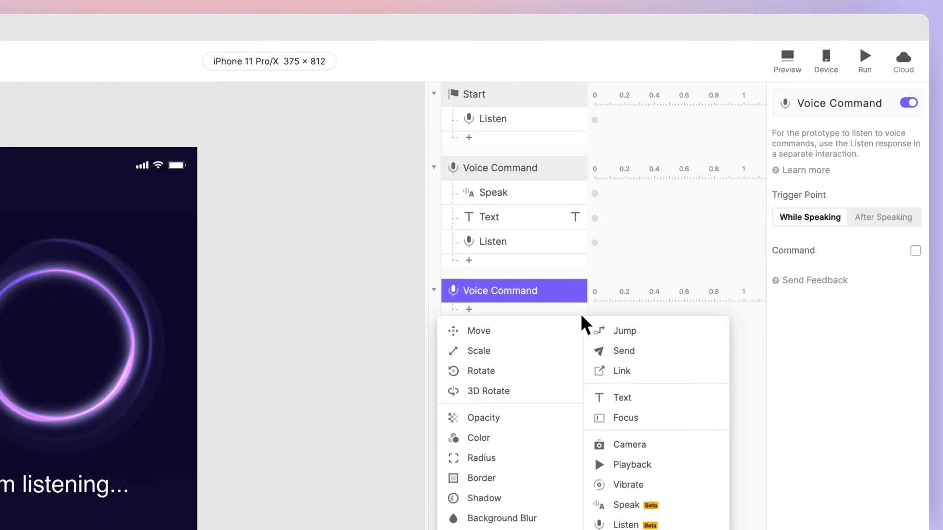
left_click(654, 398)
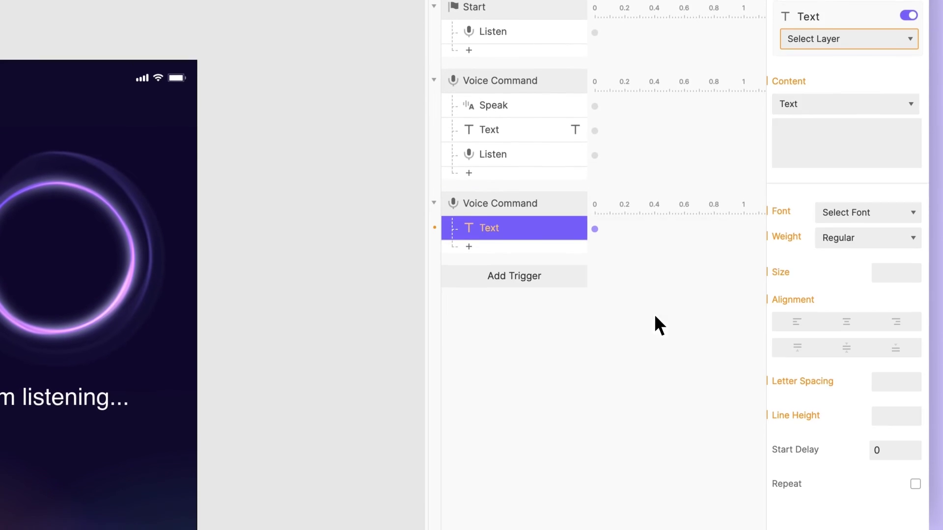
left_click(853, 42)
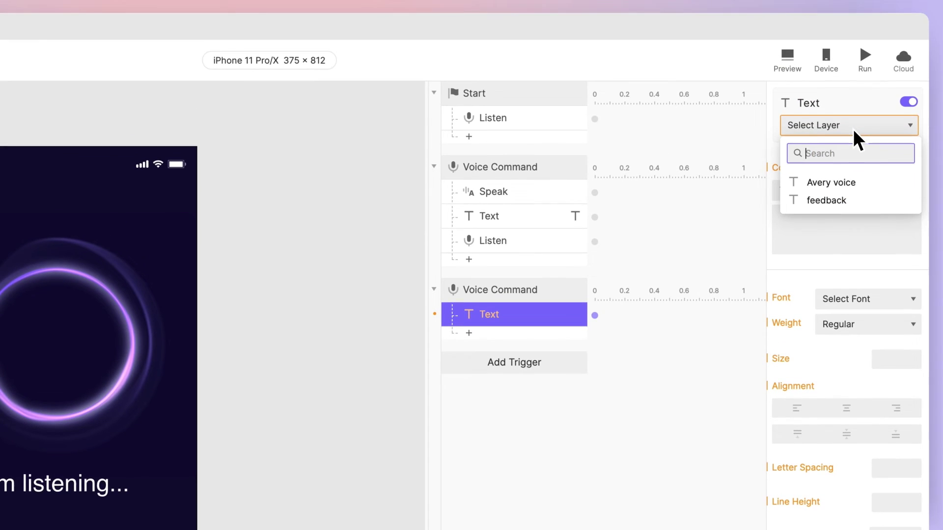
left_click(847, 197)
left_click(847, 196)
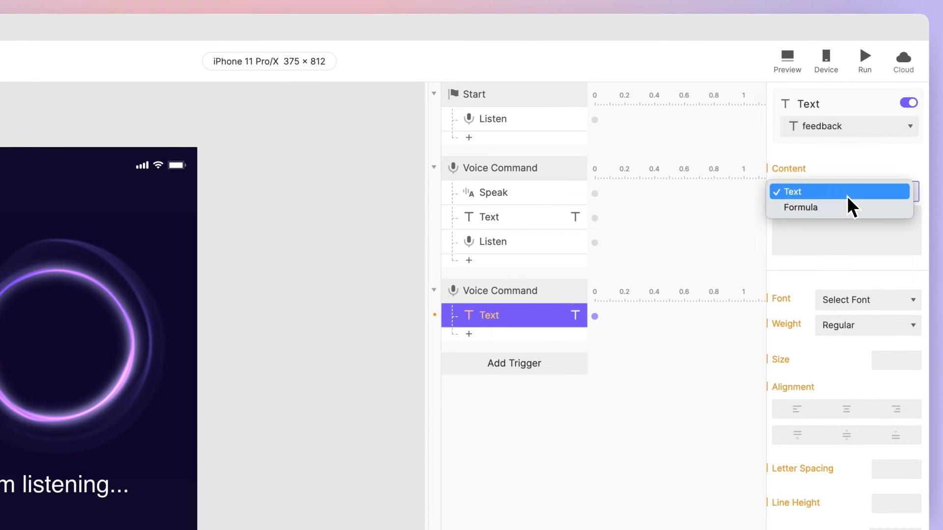
left_click(845, 208)
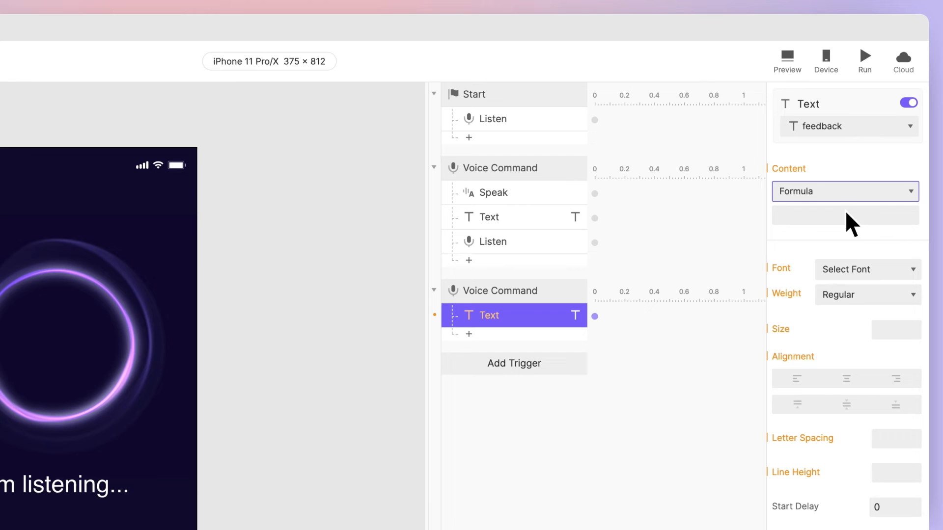
left_click(844, 211)
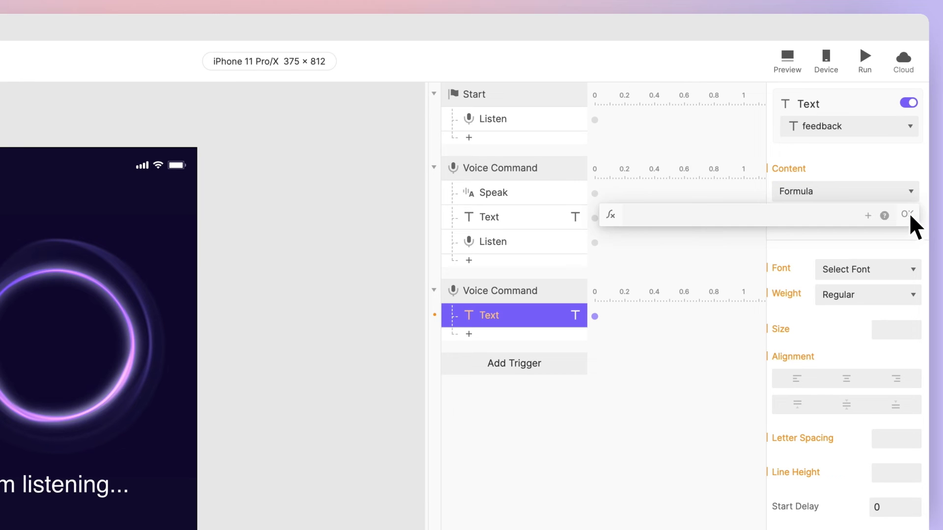
type("$voiceTranscript")
key("Return")
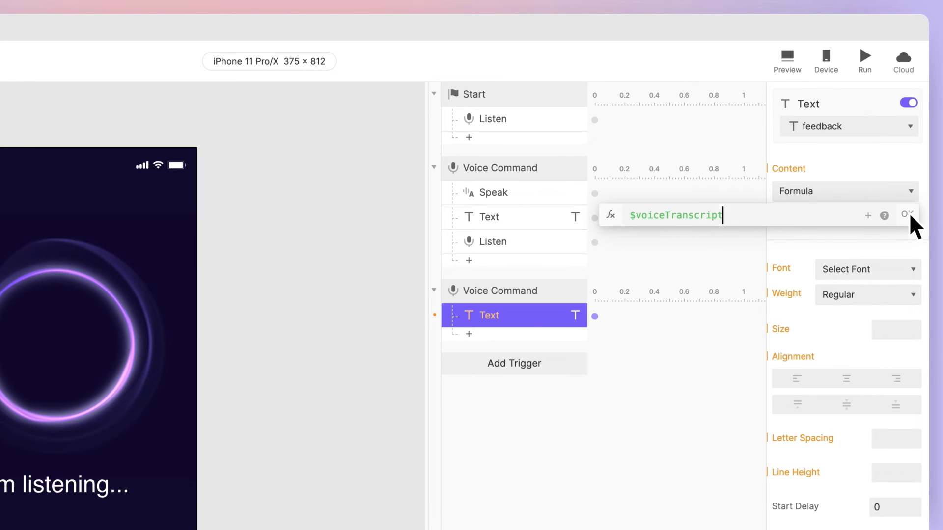
left_click(909, 213)
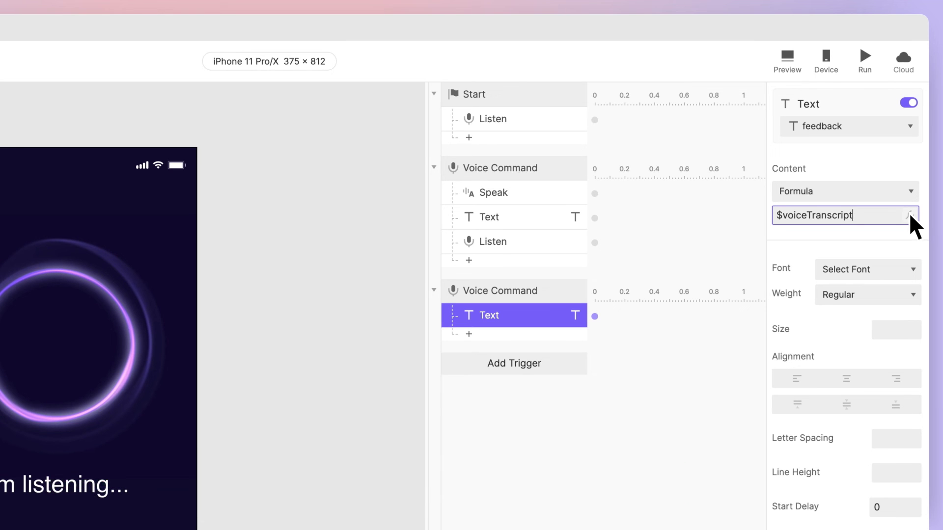
left_click(796, 79)
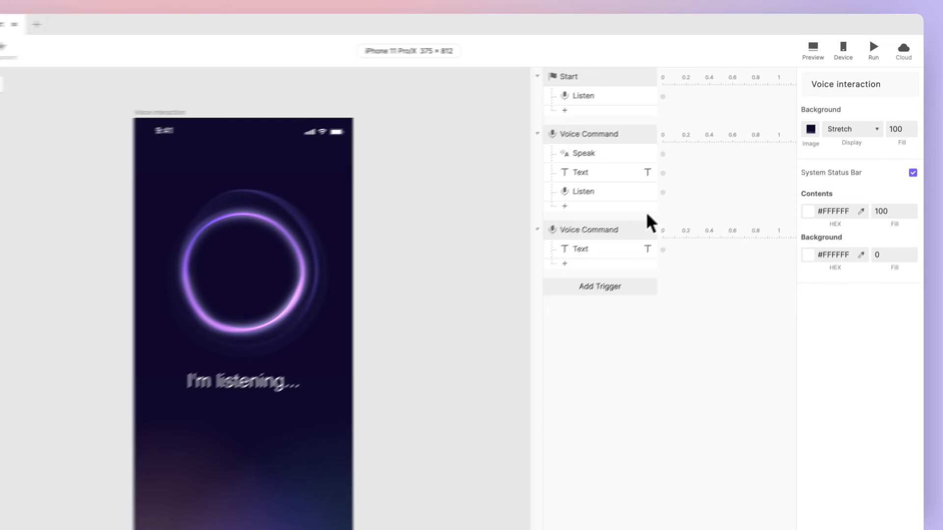
- Give the greeting command a continuous Listen response with a 3-second start delay
left_click(695, 169)
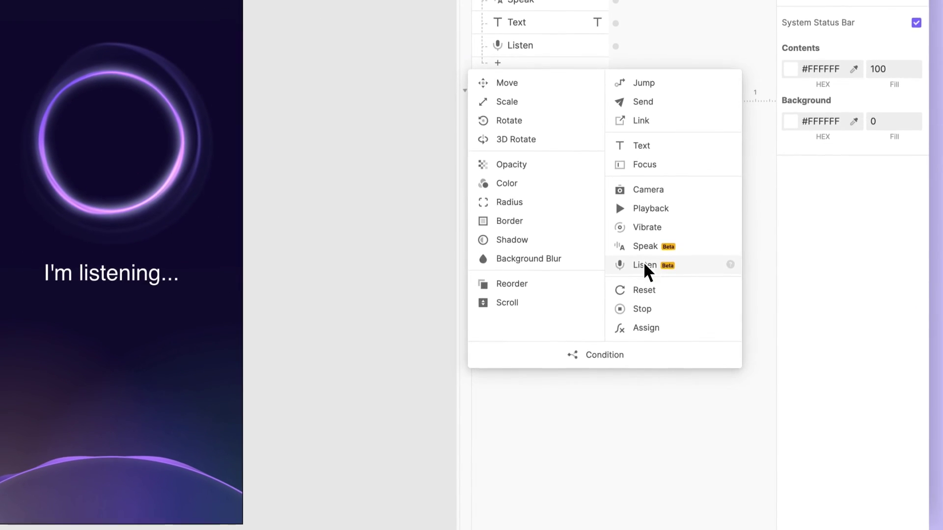
left_click(645, 346)
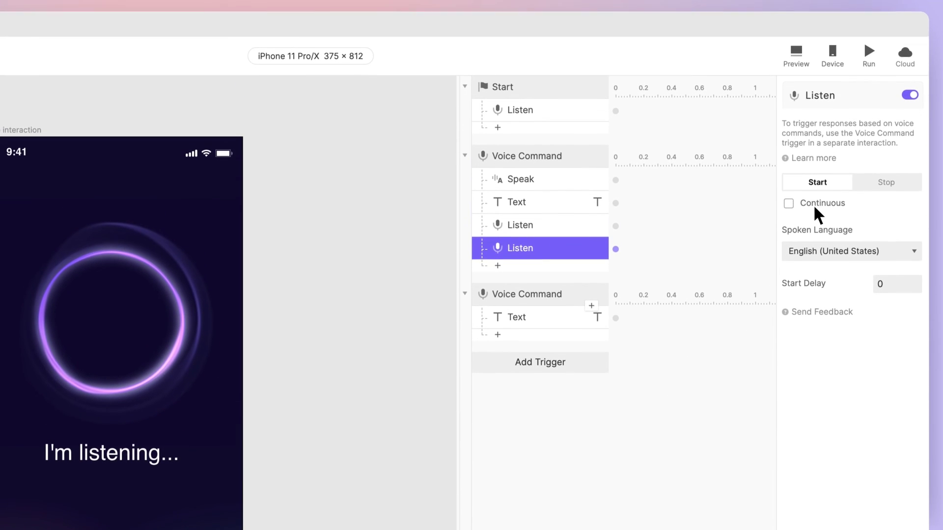
left_click(815, 77)
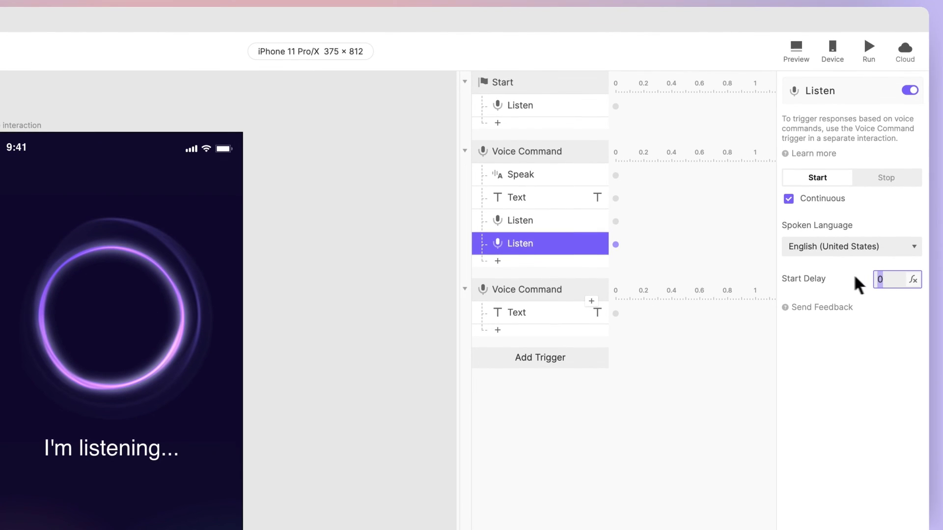
type("3")
key("Return")
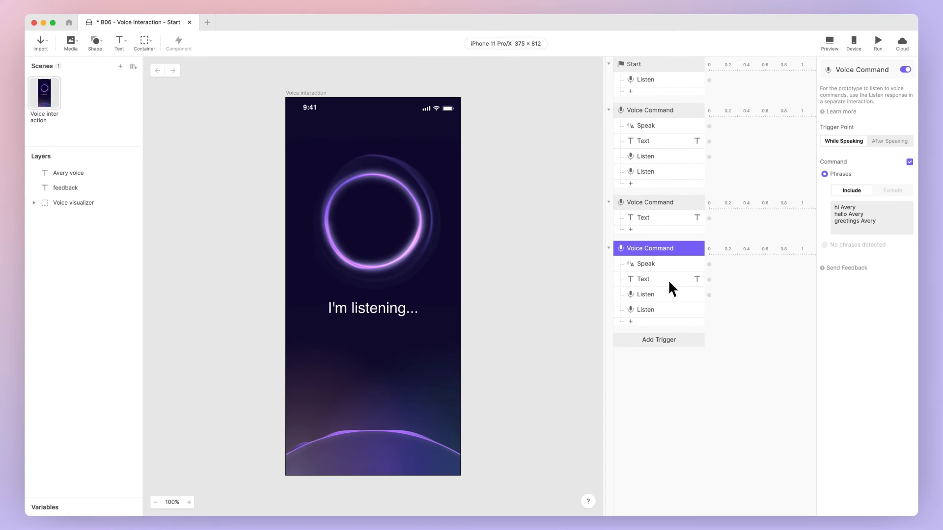
- Change a copied command to a weather phrase that speaks 'It's currently 20 degrees and sunny'
triple_click(845, 222)
key("super+a")
type("w")
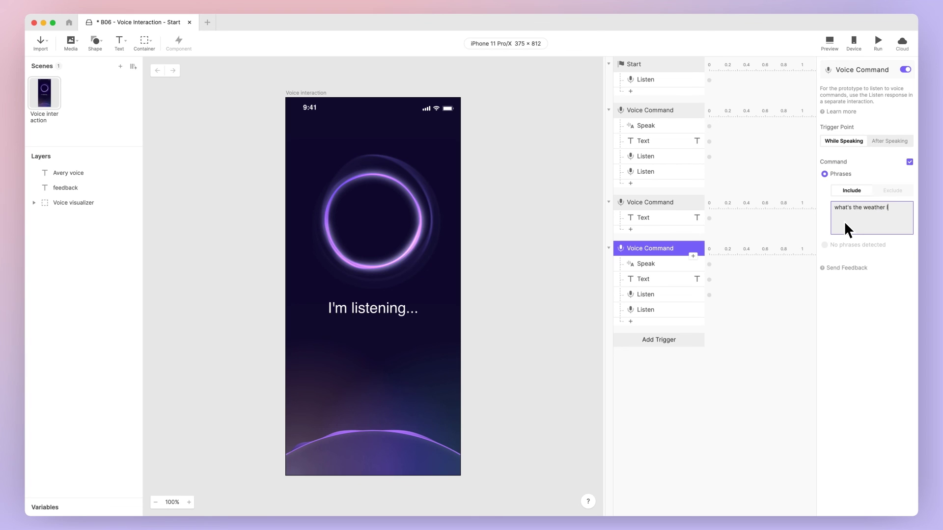
left_click(678, 268)
left_click(853, 147)
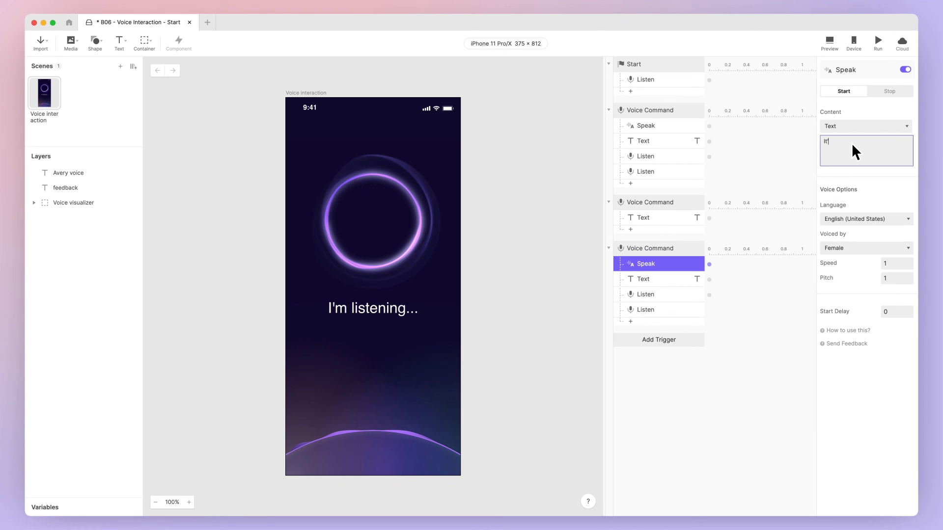
type("It's currently 20 degrees and sunny!")
- Set up a 'turn on' lights command that speaks and shows 'Ok! The lights are on.'
left_click(666, 284)
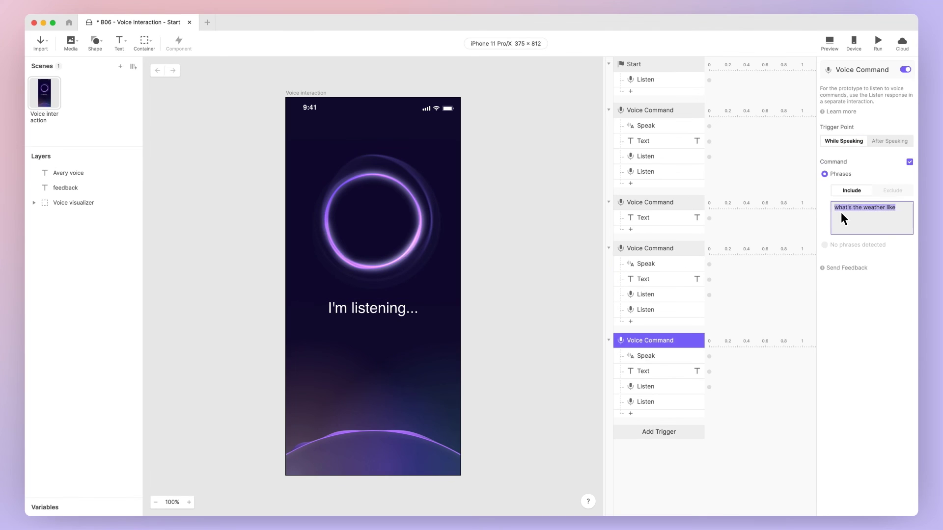
type("turn on the lights")
left_click(675, 356)
triple_click(841, 158)
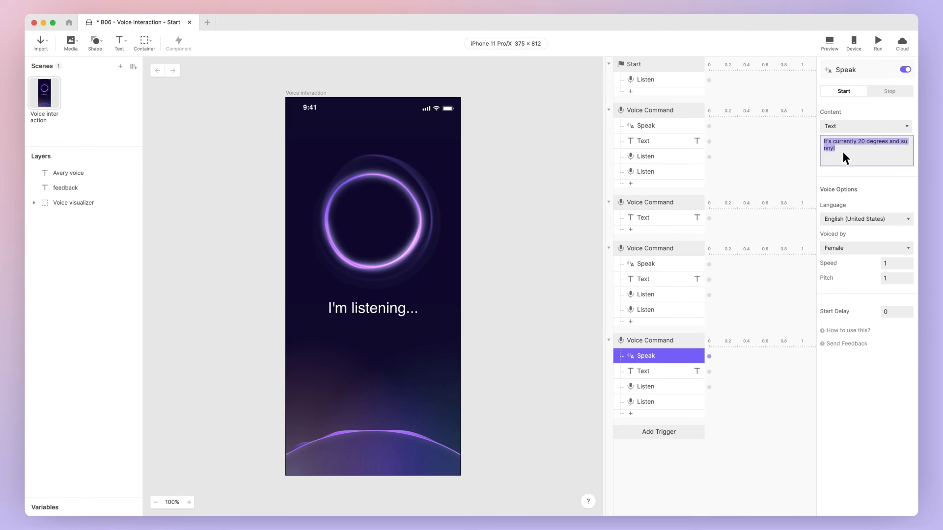
type("Ok! The")
triple_click(847, 159)
key("ctrl+c")
left_click(675, 372)
triple_click(859, 152)
key("ctrl+v")
- Launch the prototype preview so it runs full-screen on a phone showing 'I'm listening...'
type(".")
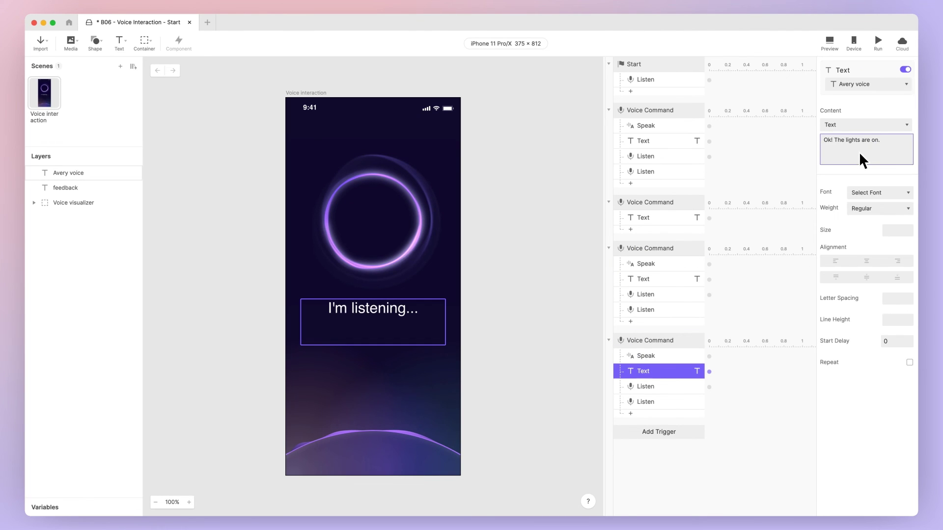
left_click(829, 44)
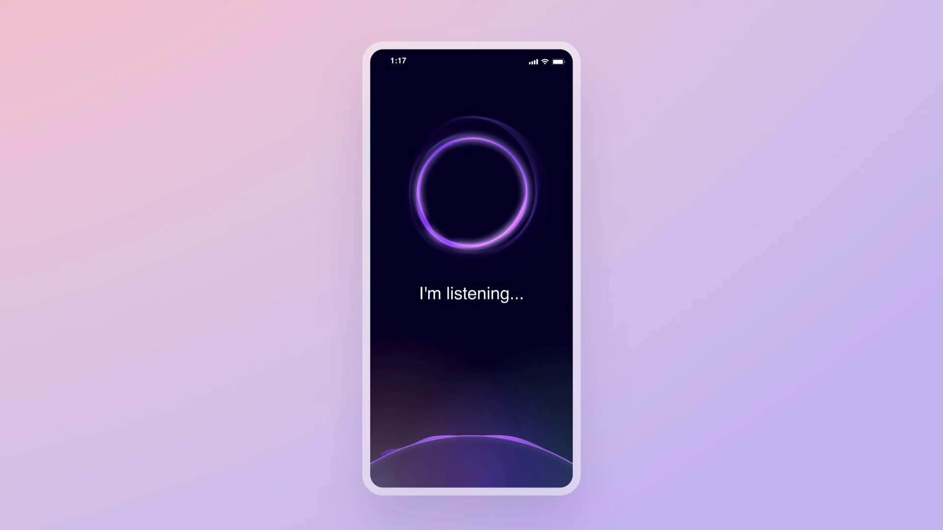